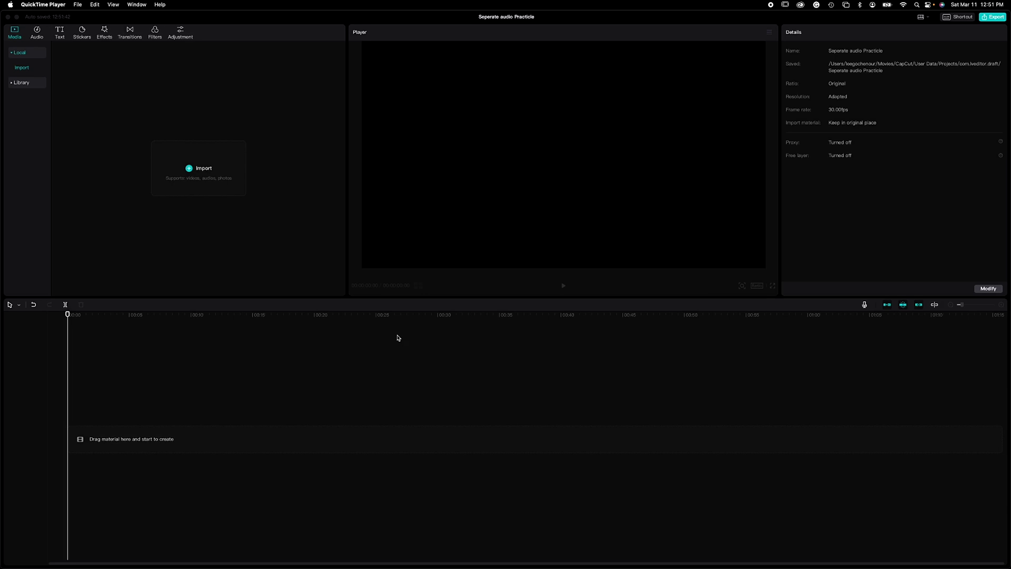
- Import 02.MOV into CapCut and place the 57-second clip on the timeline
click(171, 223)
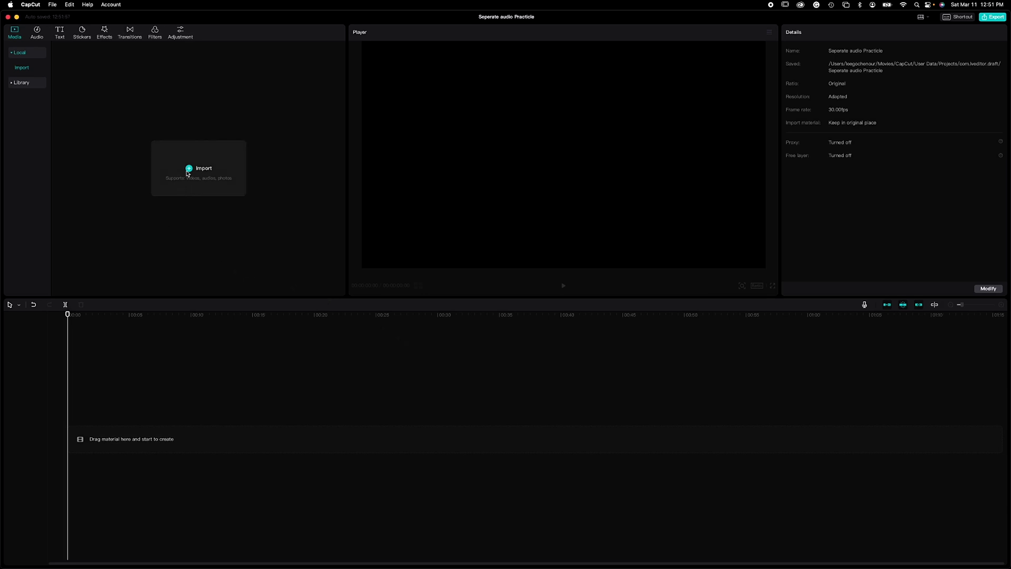
click(188, 169)
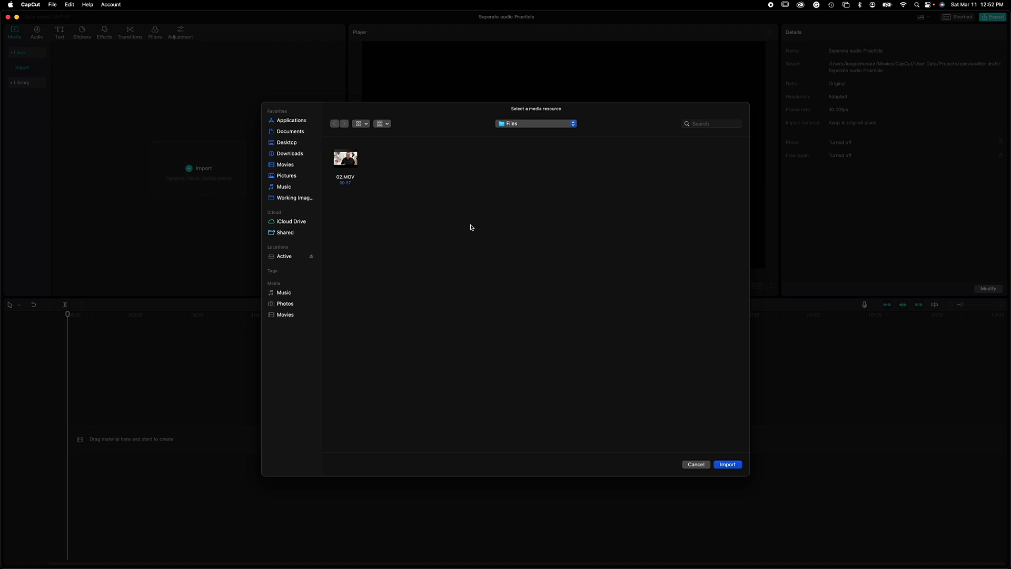
click(343, 163)
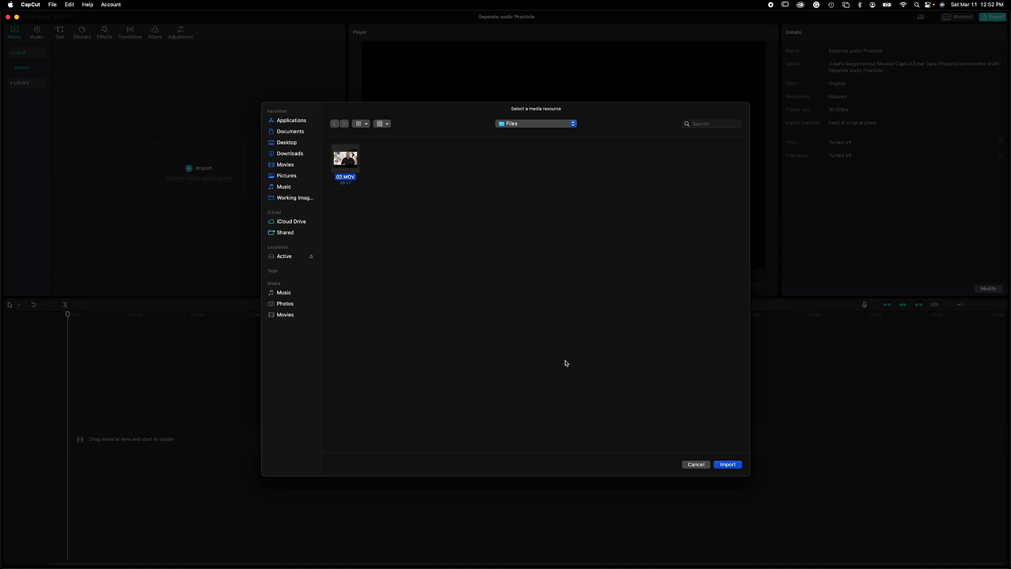
mouse_move(338, 166)
click(722, 463)
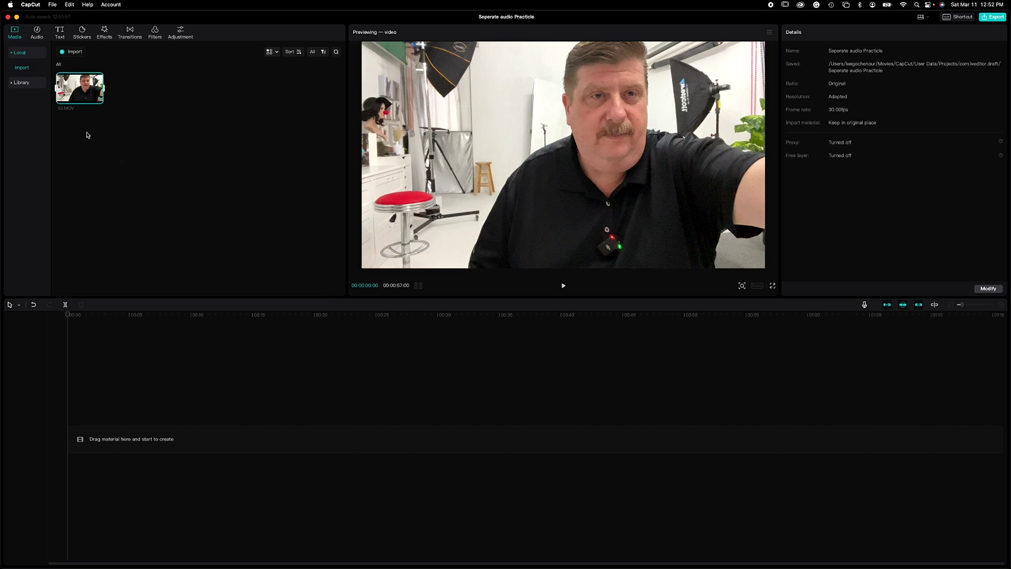
drag(74, 93, 87, 447)
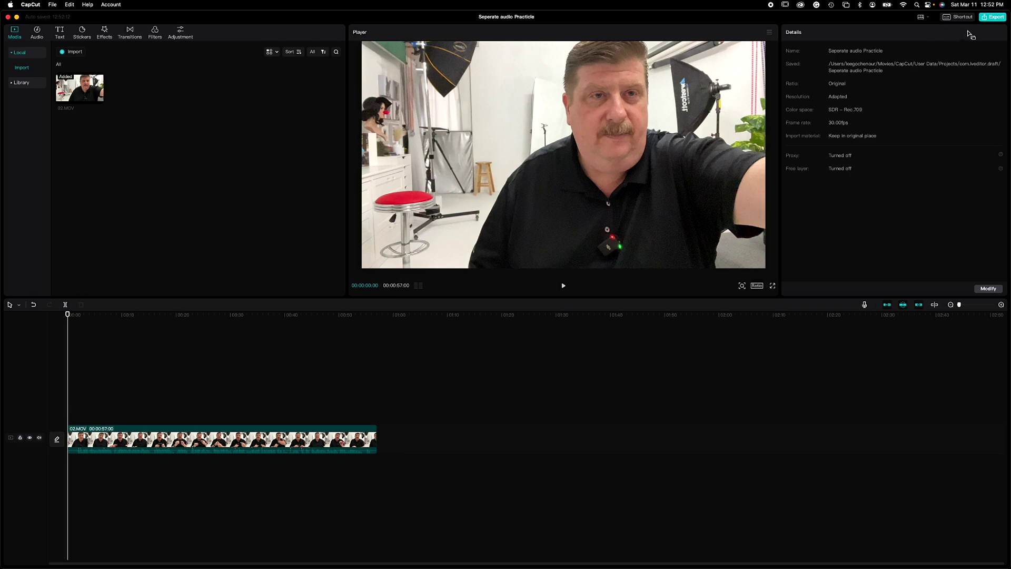
- Export only the audio as WAV to Movies > Seperate Audio Project > Files
click(993, 18)
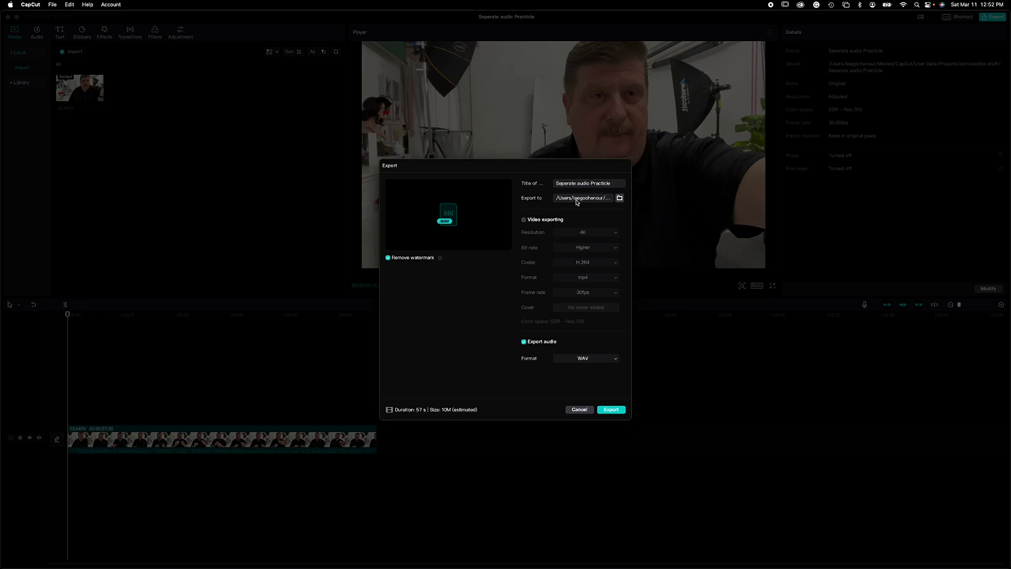
click(619, 199)
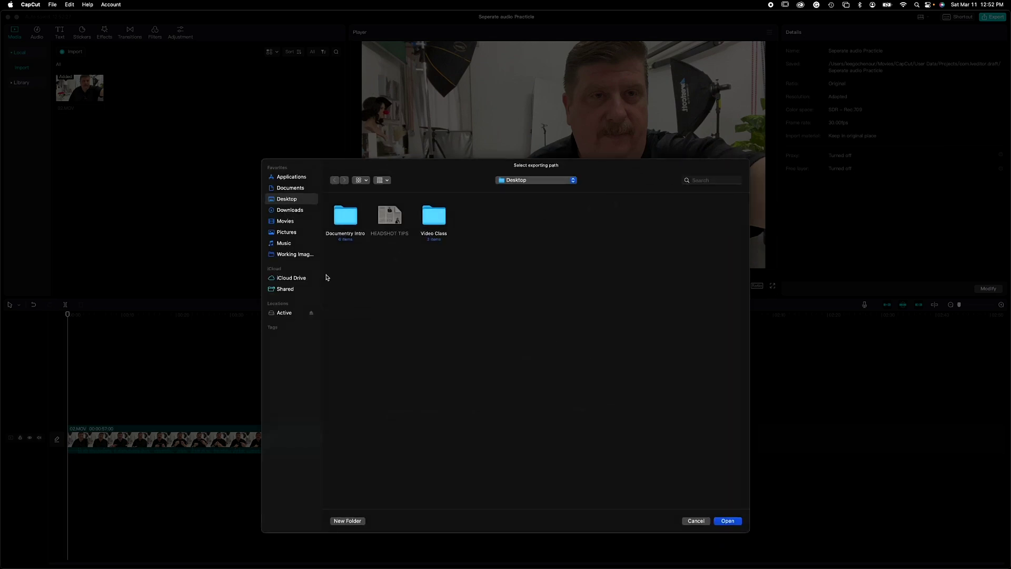
click(293, 221)
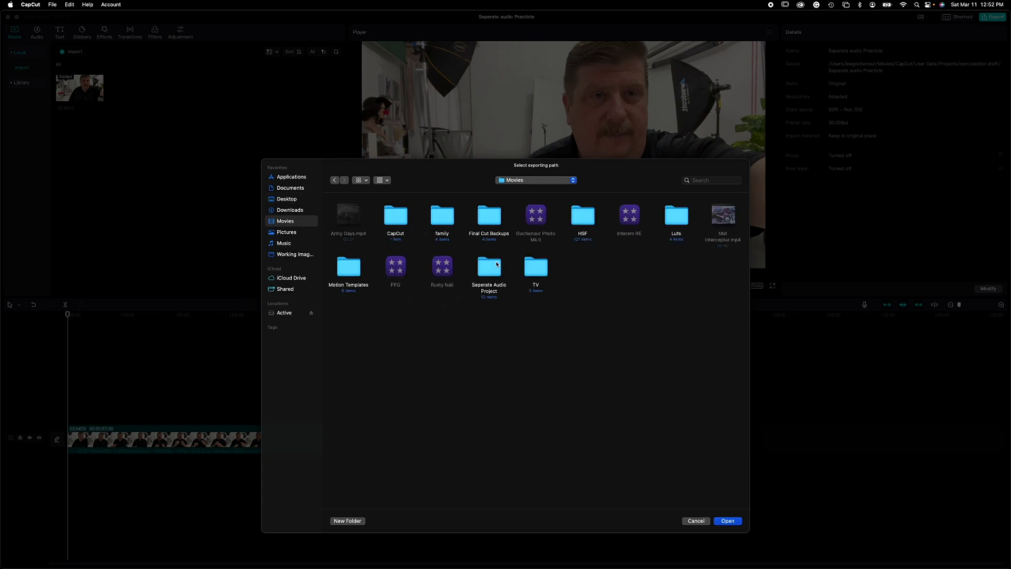
double_click(496, 264)
double_click(395, 269)
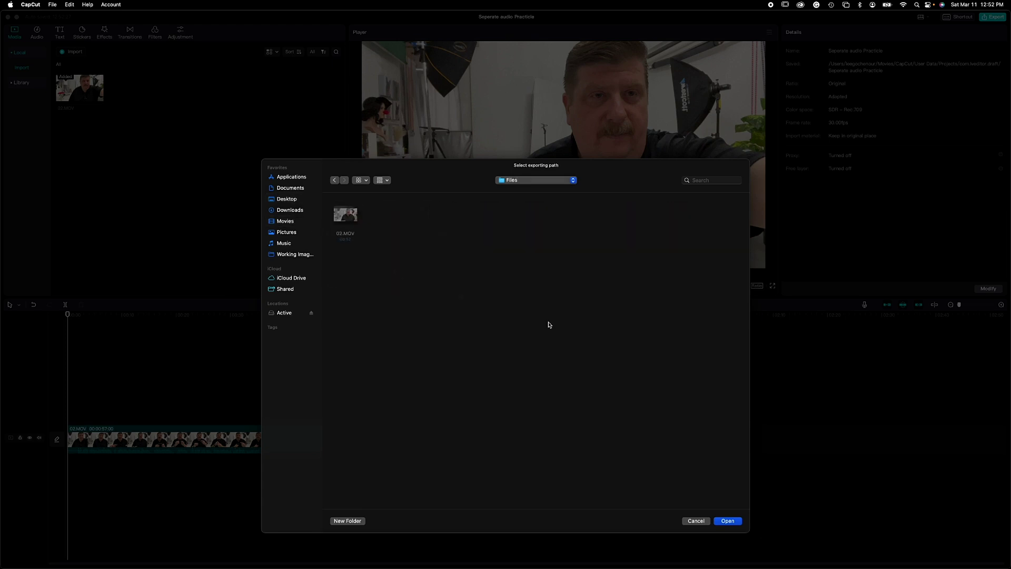
click(729, 521)
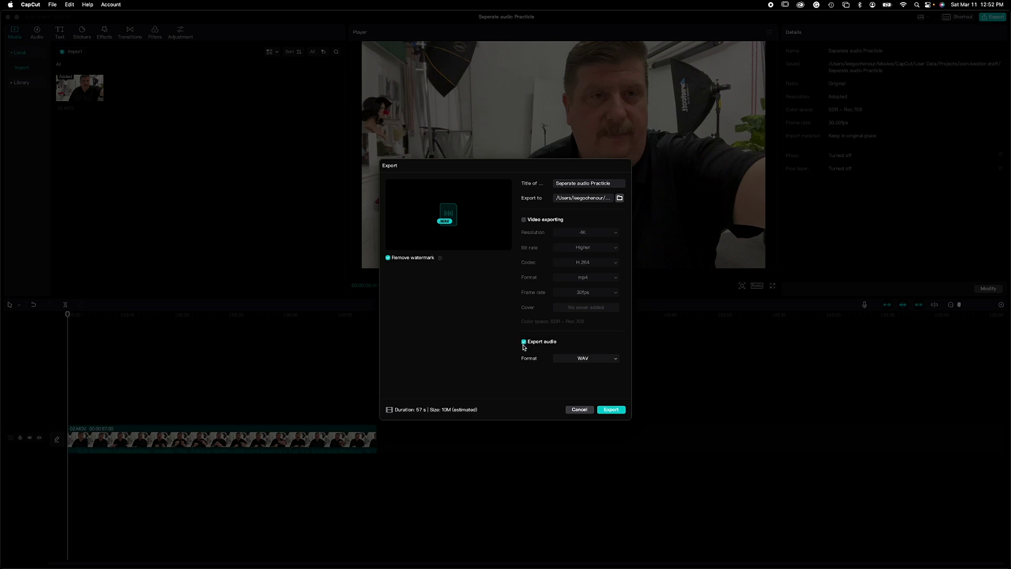
click(617, 410)
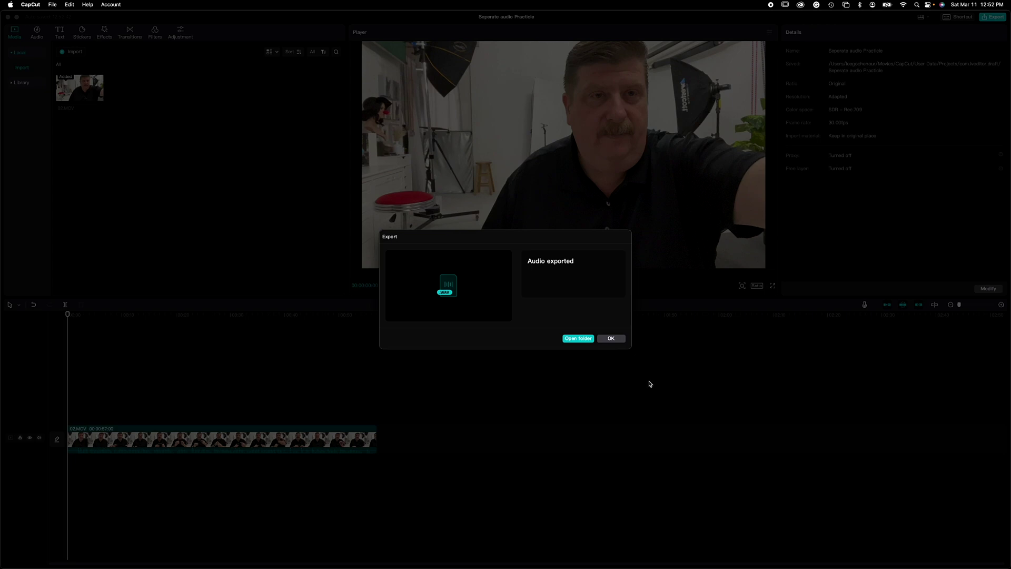
click(617, 341)
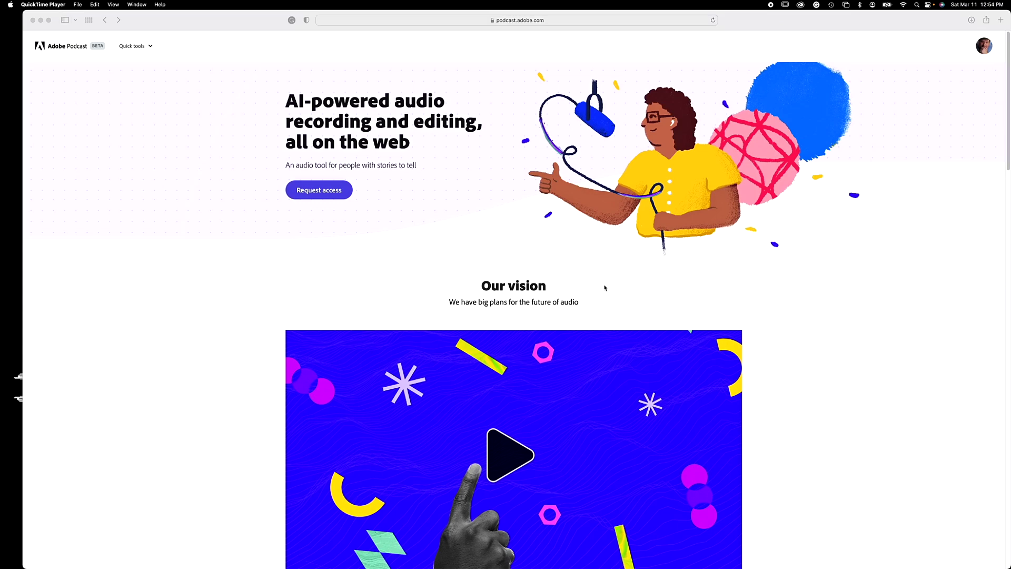
- Open Adobe Podcast's Enhance Speech tool and choose Seperate audio Practicle.WAV for upload
scroll(604, 287, down, 10)
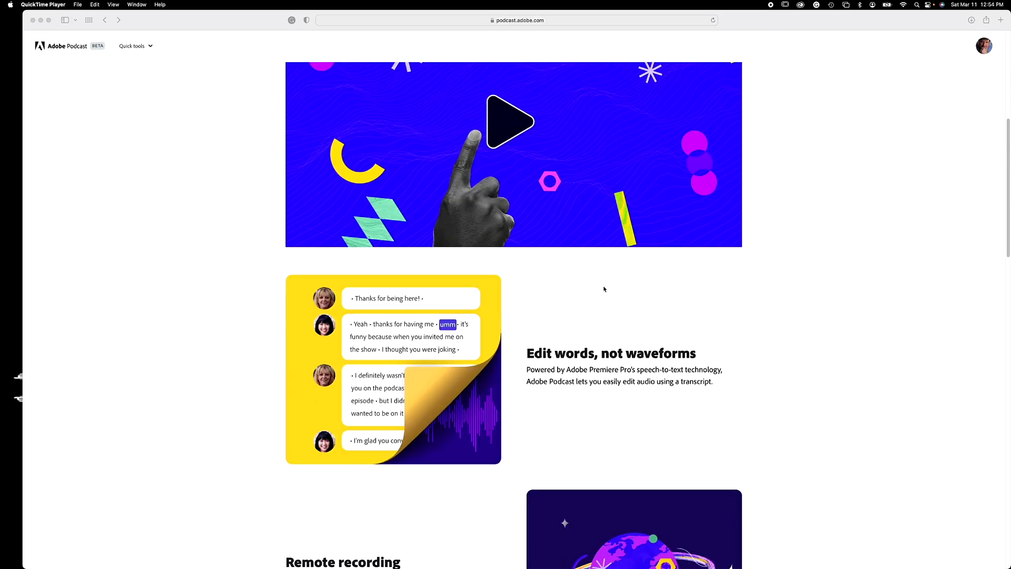
scroll(593, 293, down, 5)
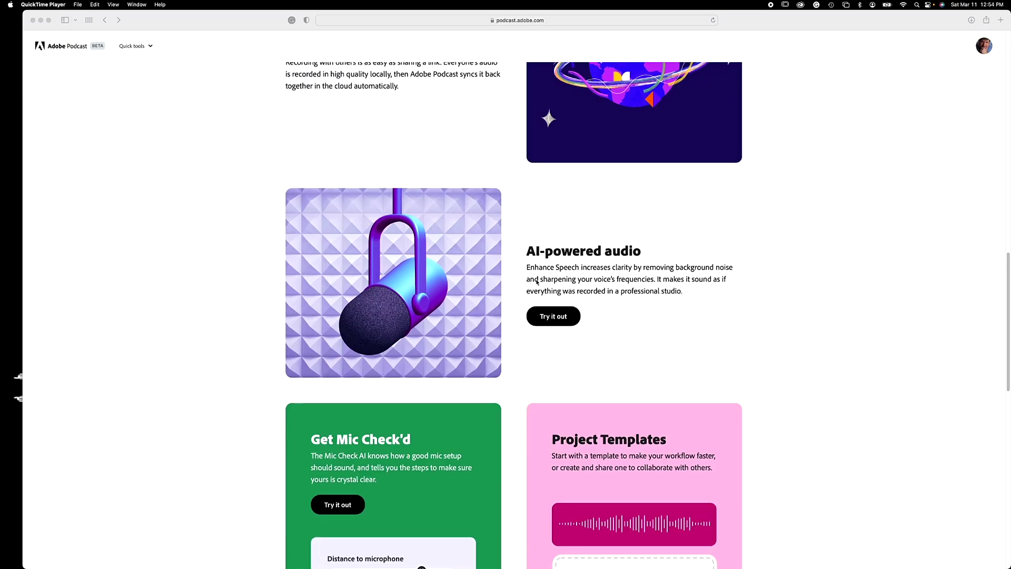
click(556, 319)
click(550, 318)
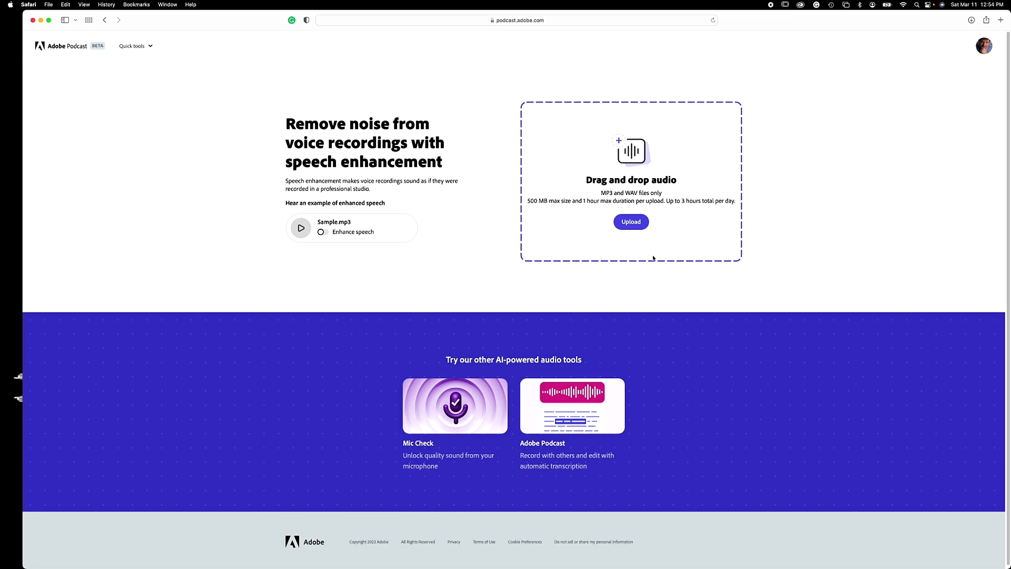
click(628, 227)
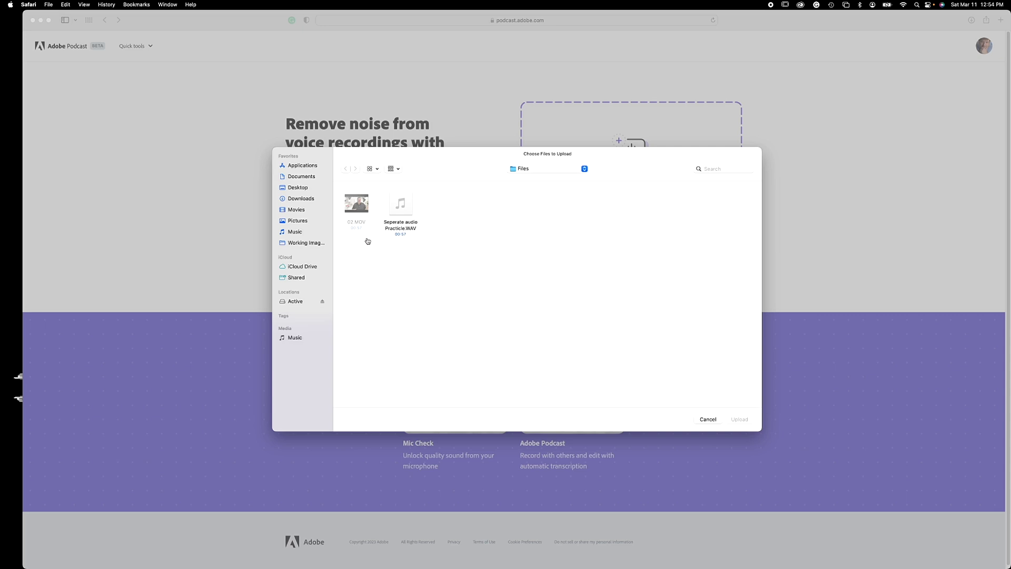
drag(453, 251, 402, 216)
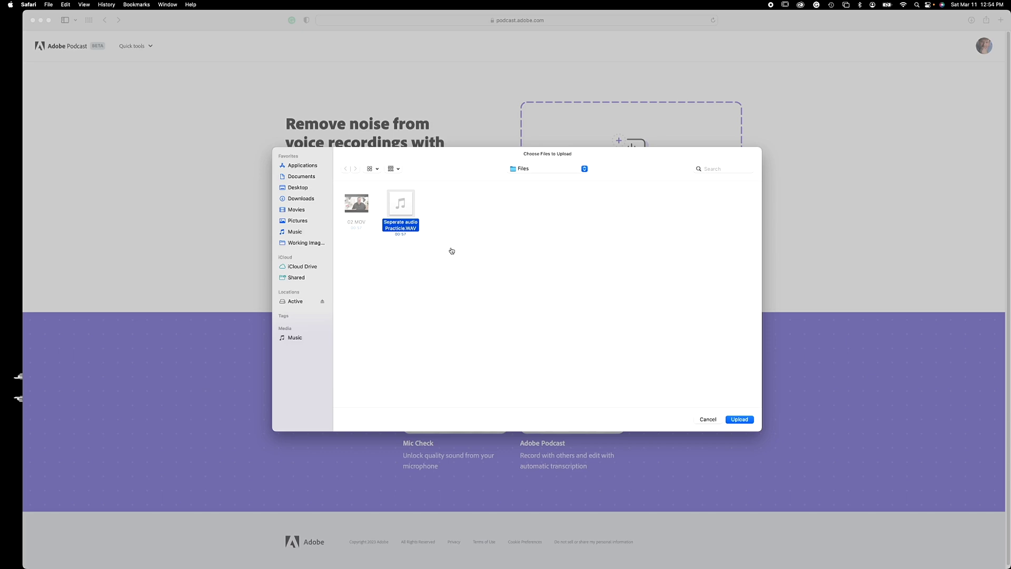
- Upload Seperate audio Practicle.WAV to Enhance Speech for enhancement
click(750, 421)
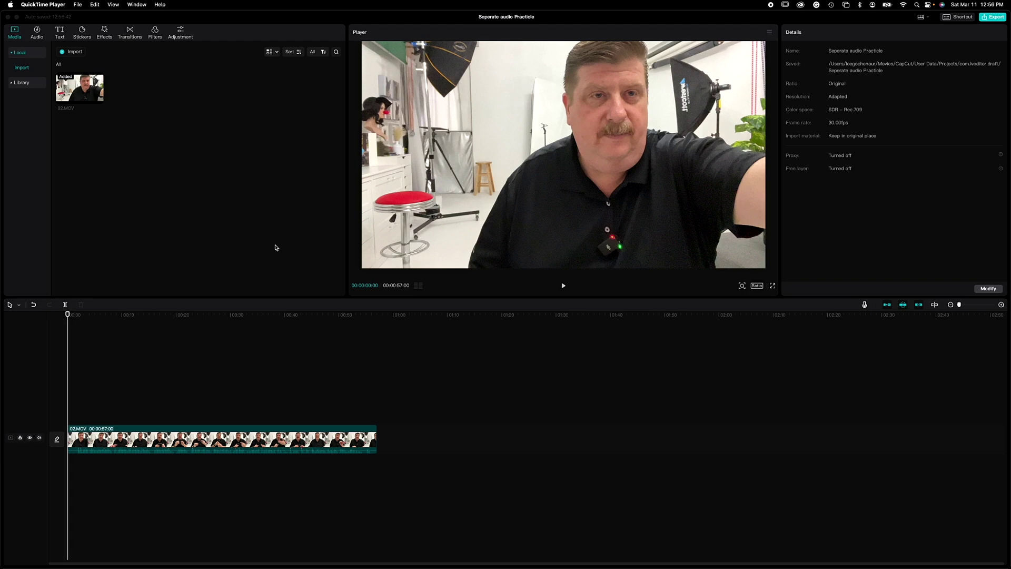
- Import 'Seperate audio Practicle (enhanced).wav' into CapCut's media bin beside 02.MOV
click(225, 177)
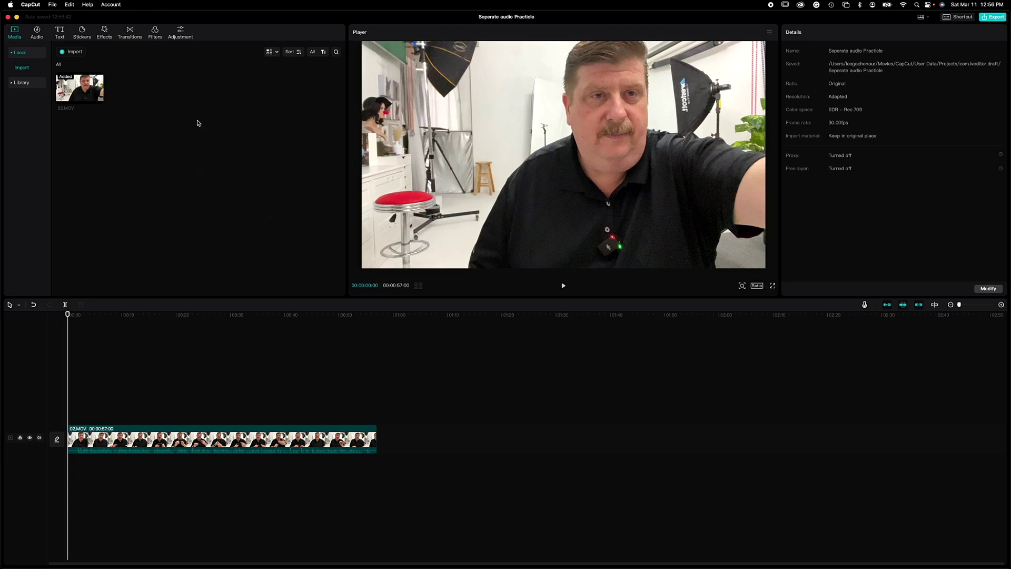
click(73, 53)
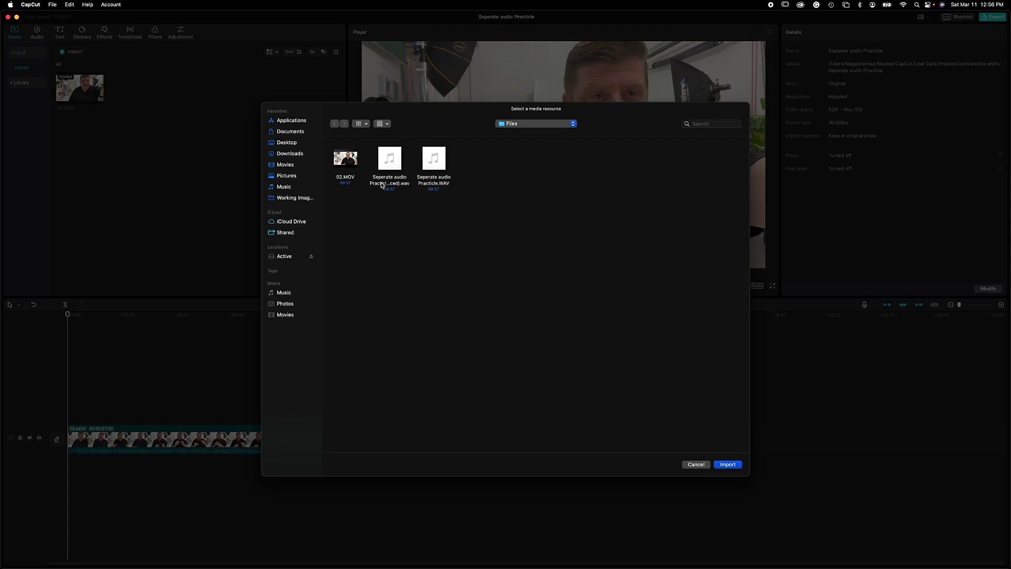
click(369, 126)
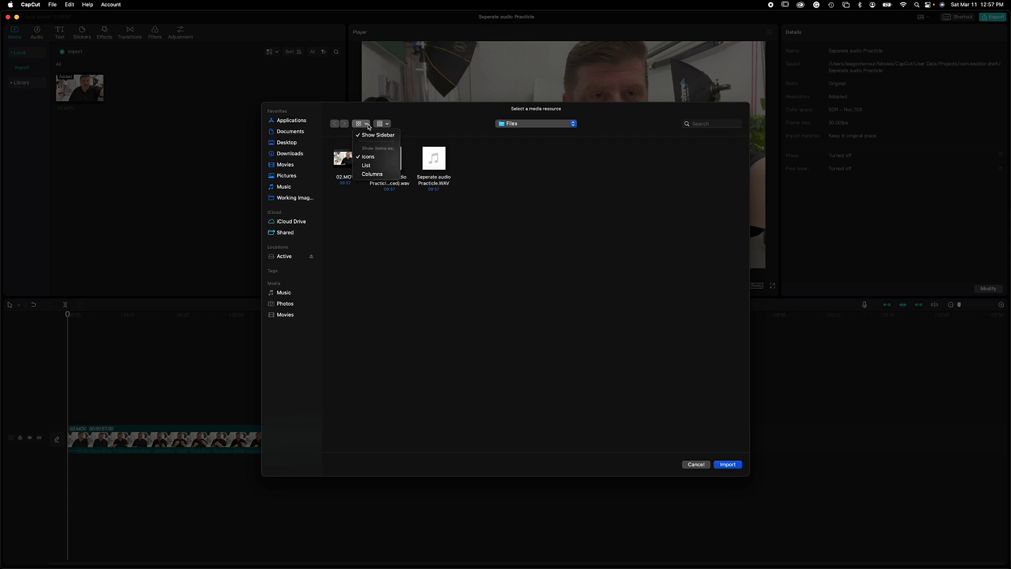
click(376, 163)
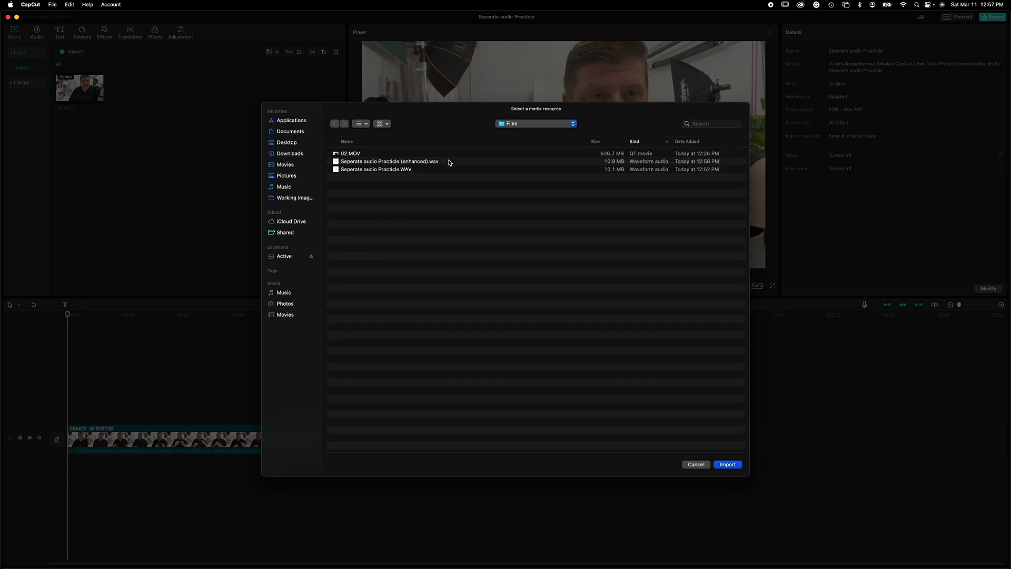
click(399, 164)
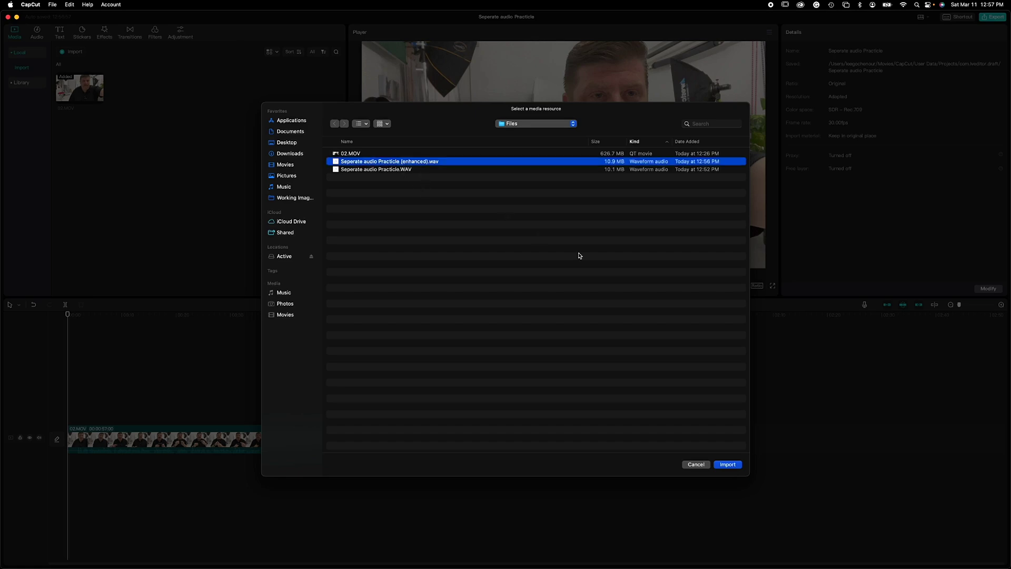
click(723, 464)
click(148, 157)
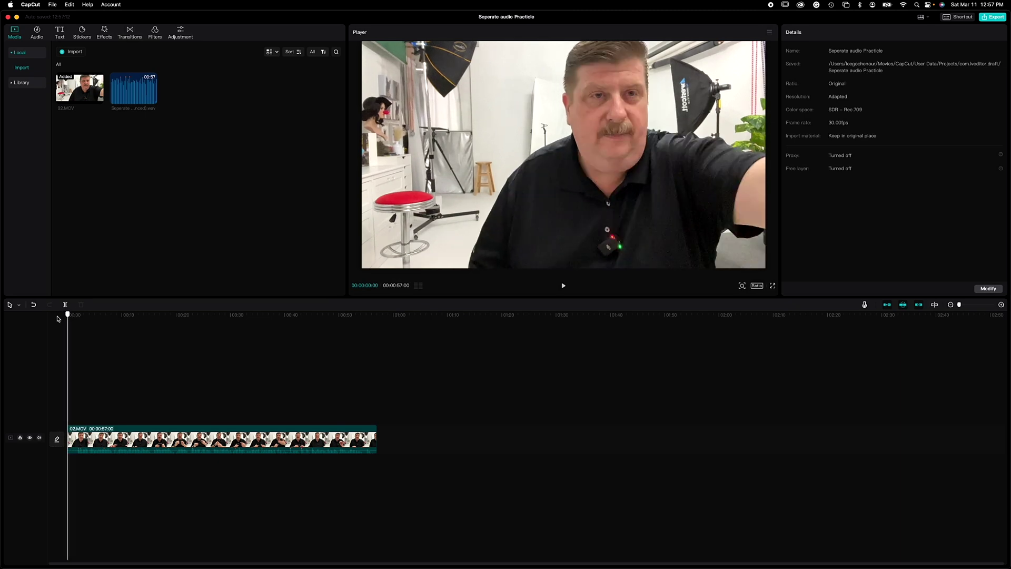
- Put the enhanced WAV on a track beneath 02.MOV and sync video to sound
click(130, 89)
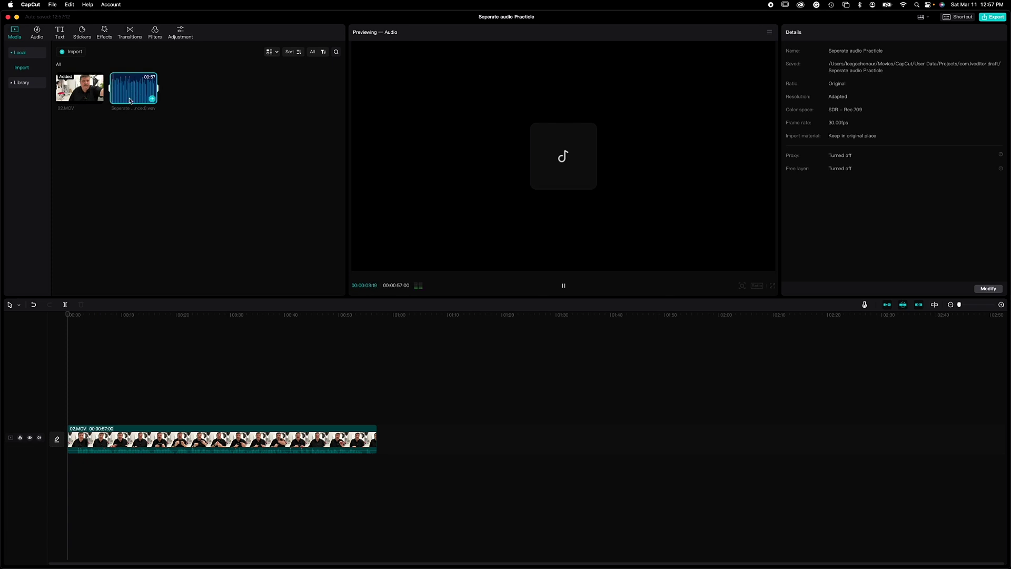
drag(129, 104, 70, 467)
drag(397, 503, 255, 401)
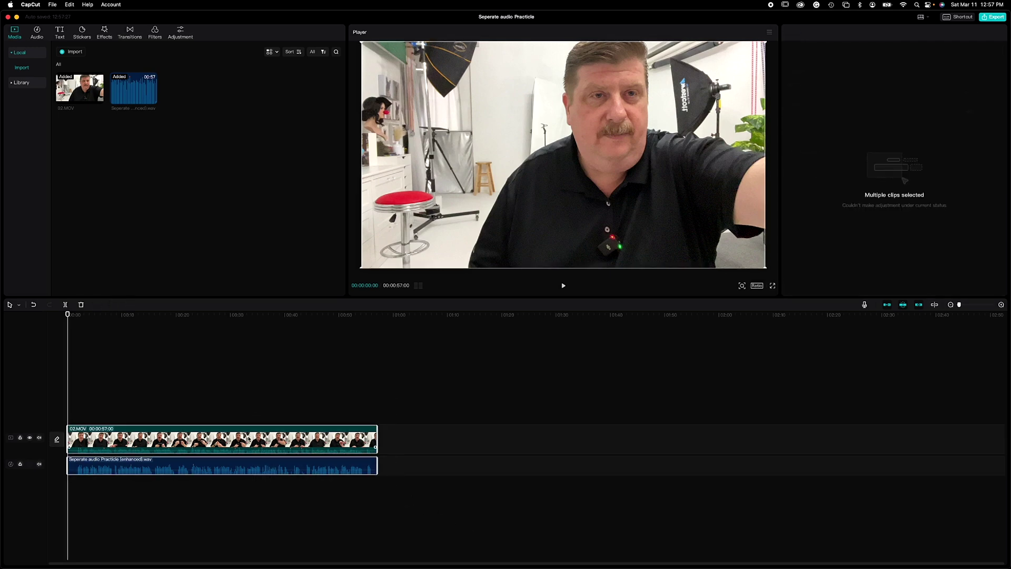
right_click(249, 438)
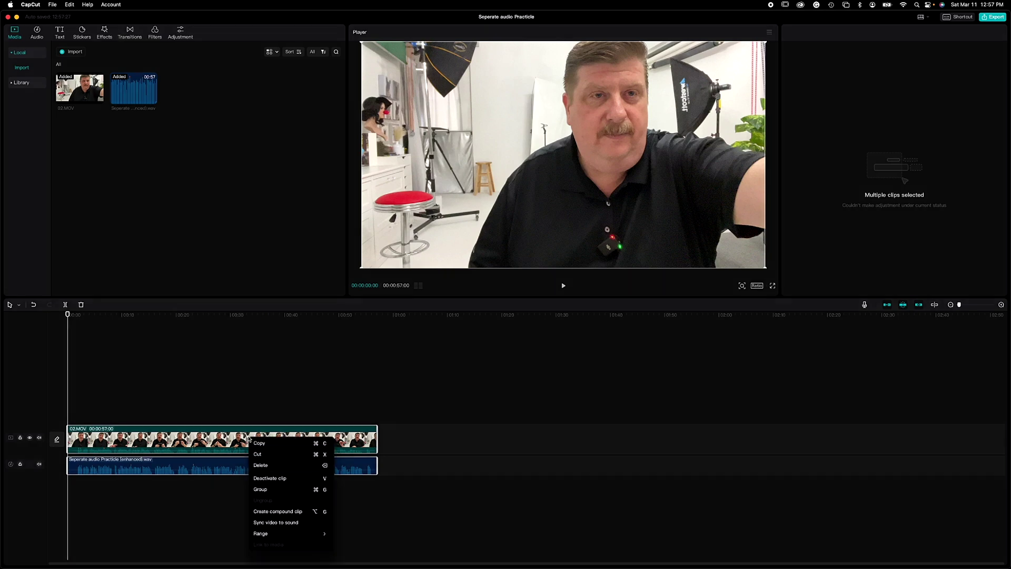
click(276, 522)
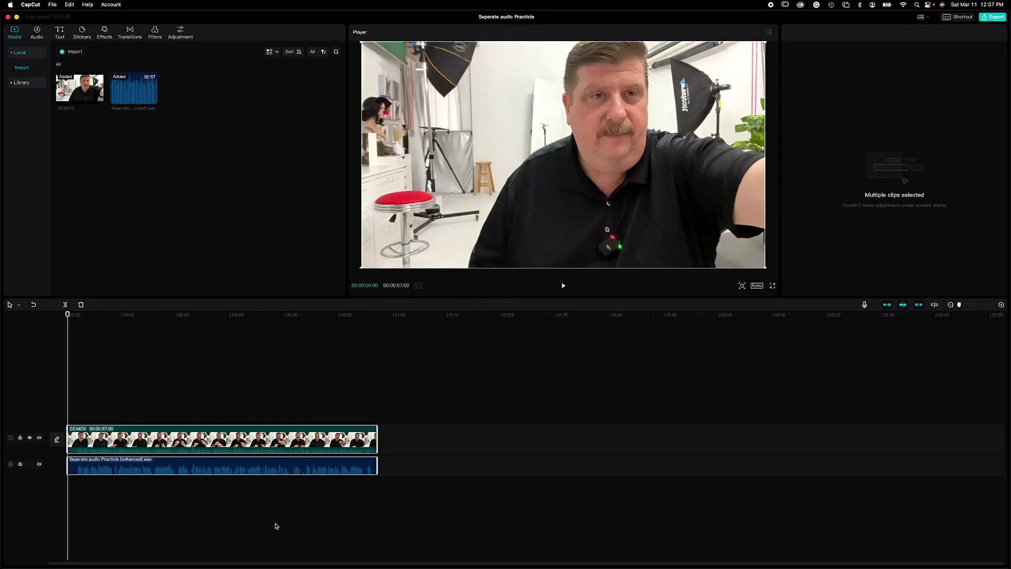
click(221, 371)
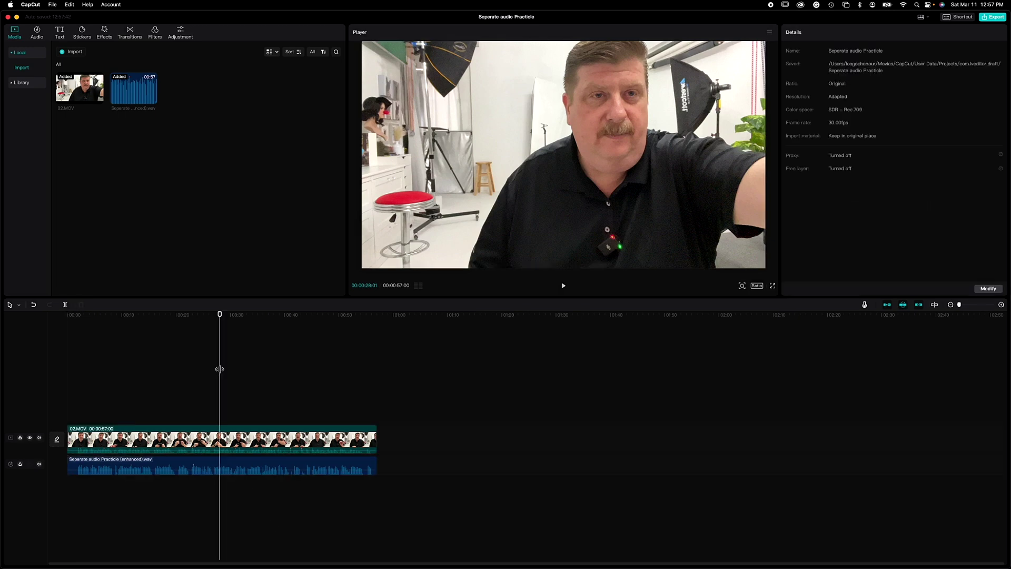
- Turn the 02.MOV clip's own volume fully down to -∞ dB
click(242, 435)
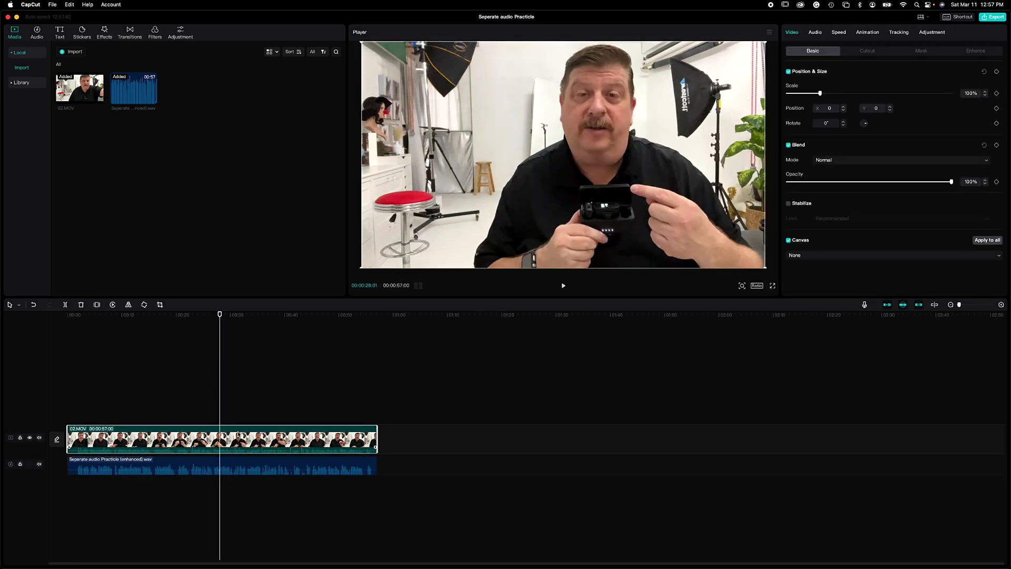
click(817, 34)
drag(910, 73, 772, 79)
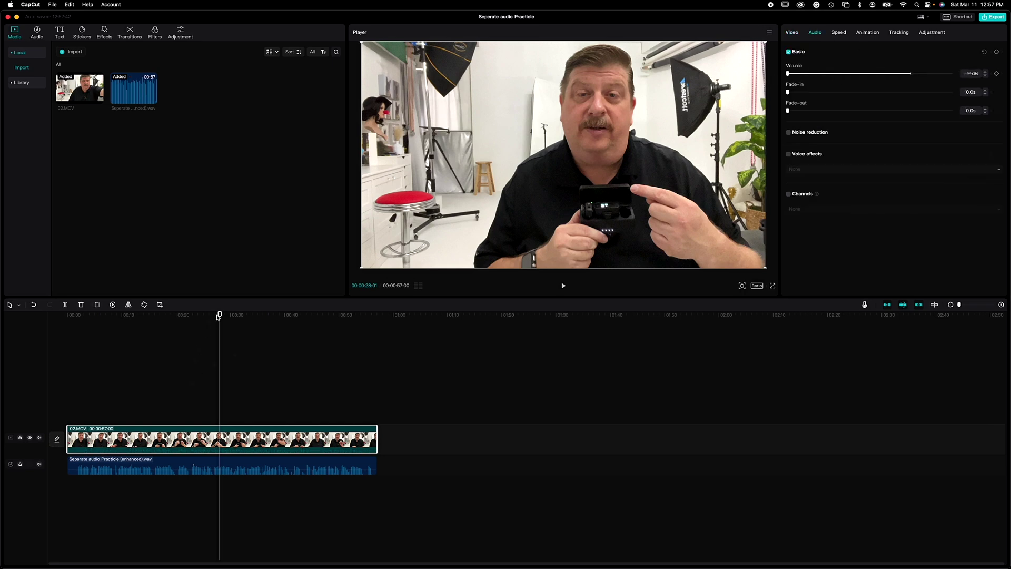
- Play the timeline from the start to check the enhanced audio sync
drag(219, 316, 59, 333)
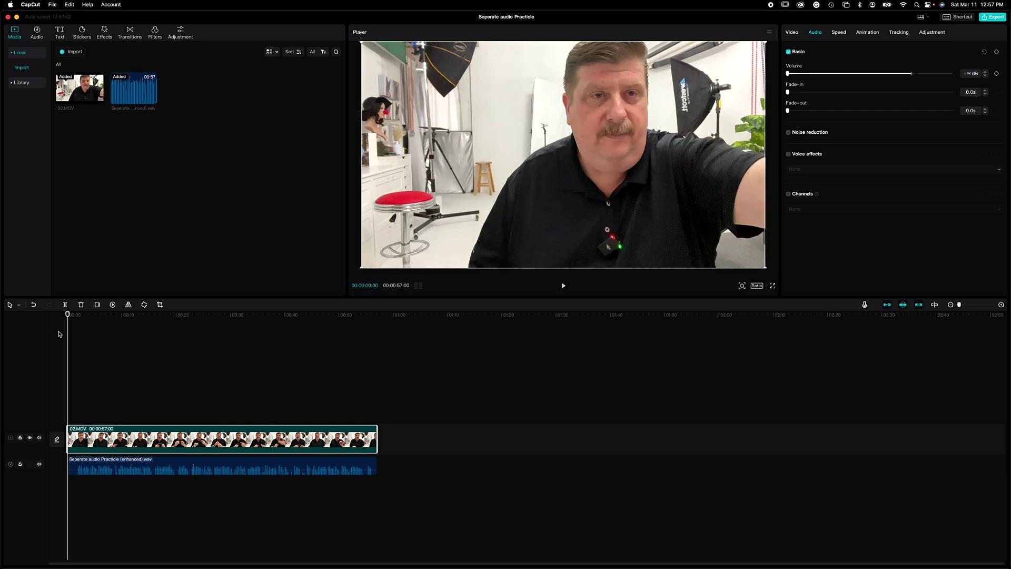
key(space)
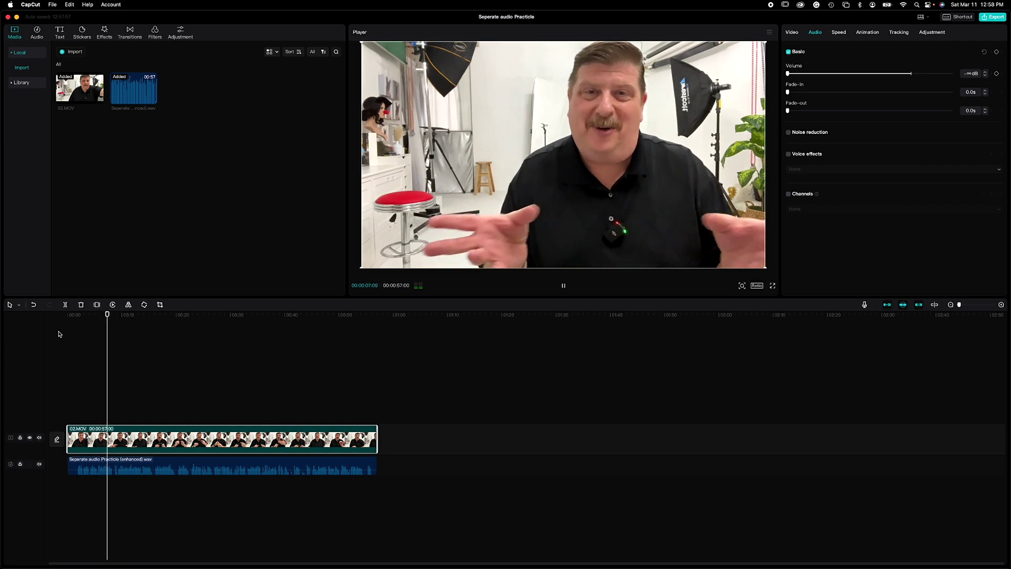
key(space)
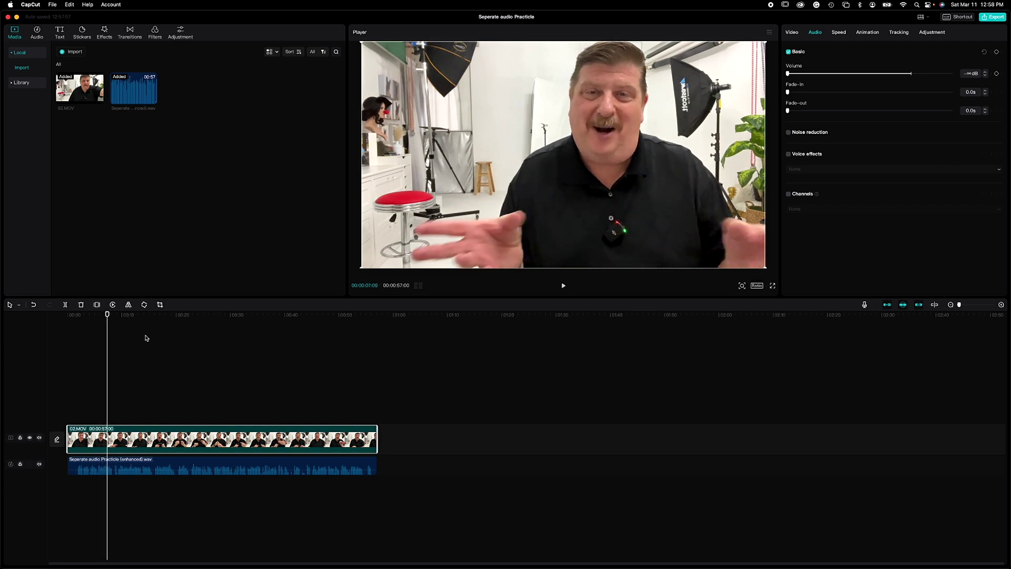
- Export the video as a 4K 30fps H.264 MP4 with audio-only export turned off
click(992, 17)
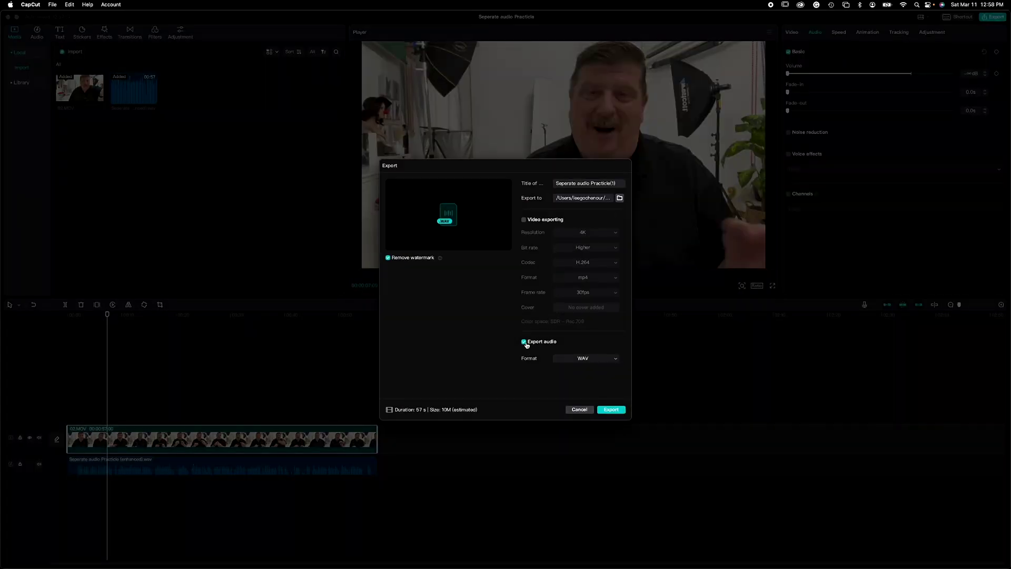
click(524, 342)
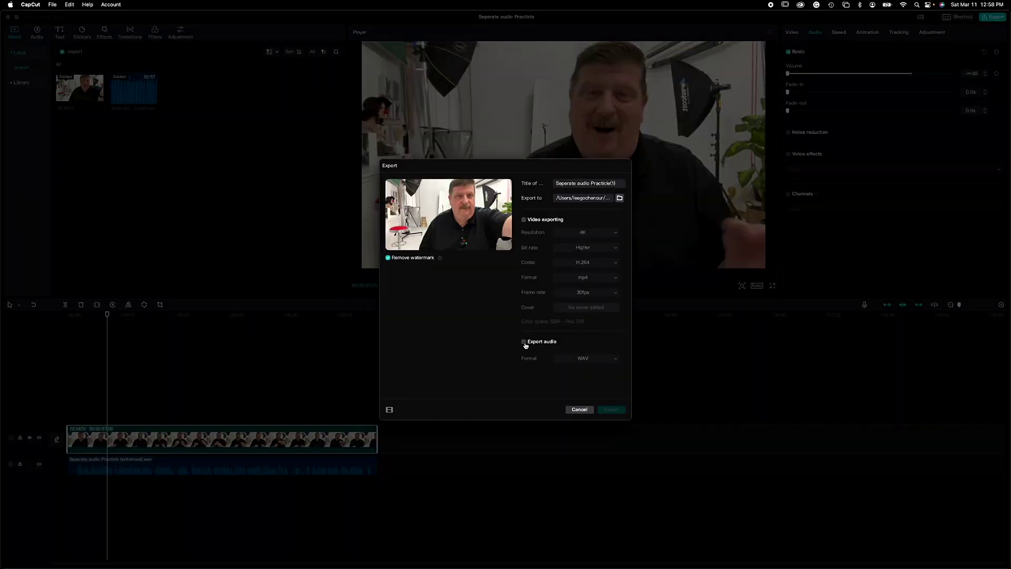
click(524, 220)
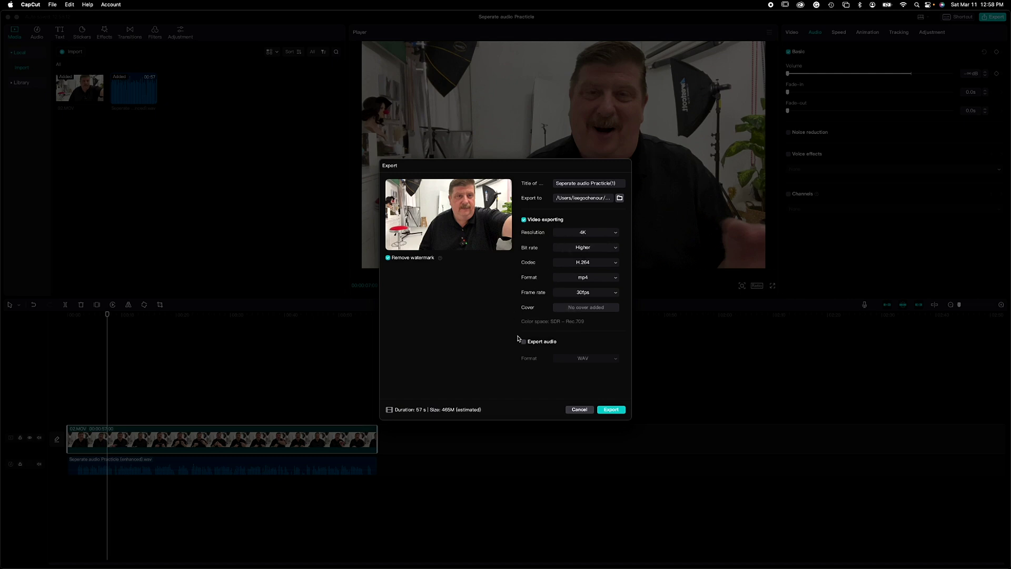
click(611, 410)
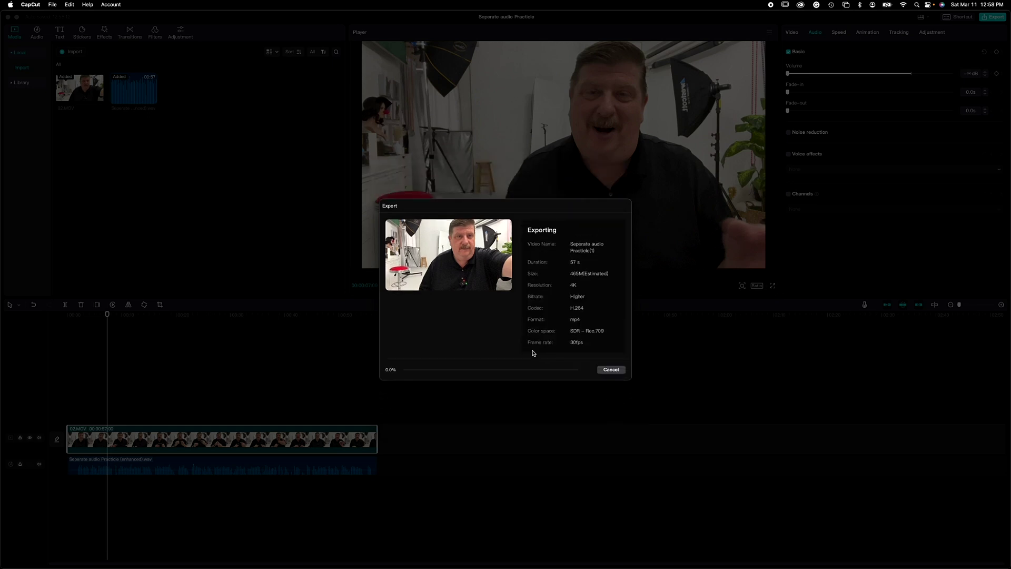